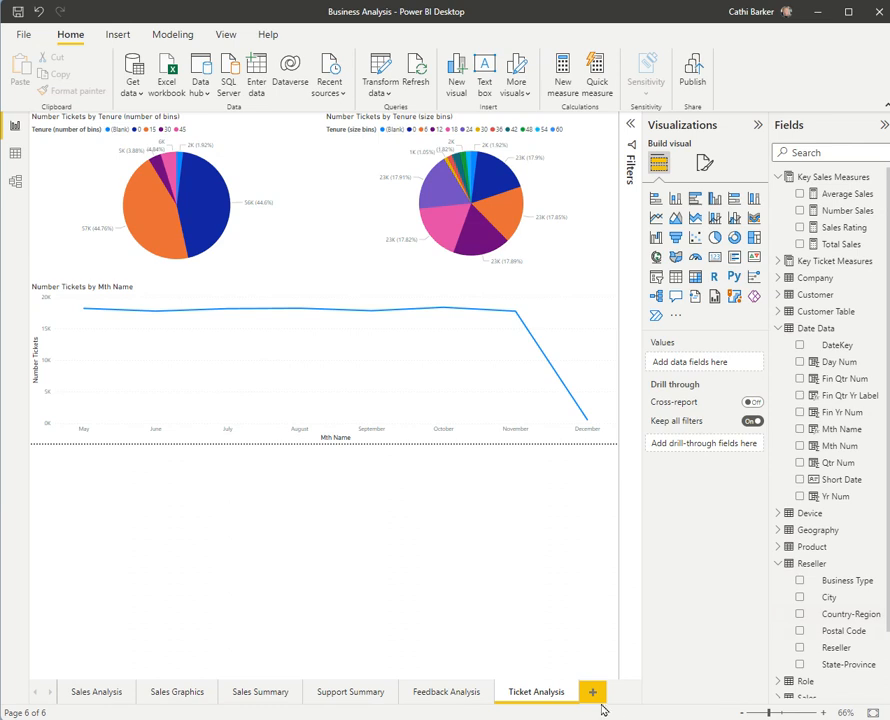
Add a new report page named Sales by Country
click(593, 692)
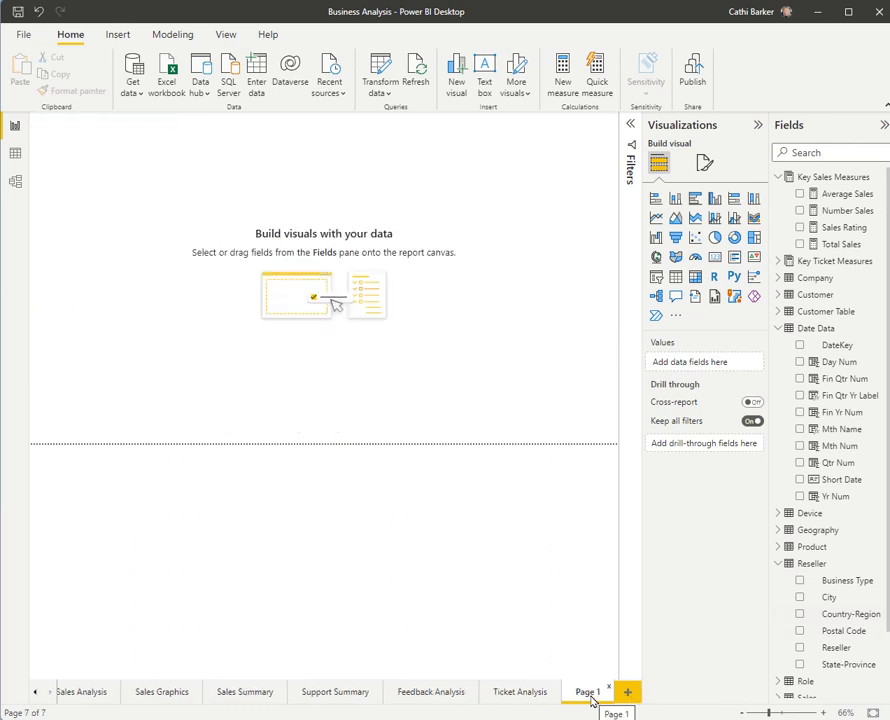
double_click(588, 692)
text(S)
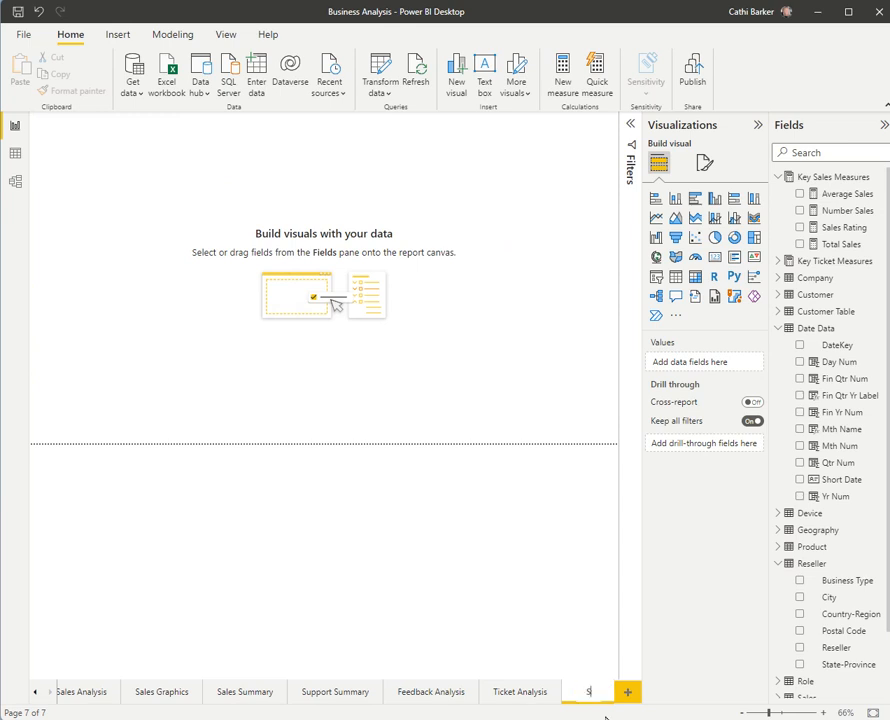
text(ales by Country)
key(Return)
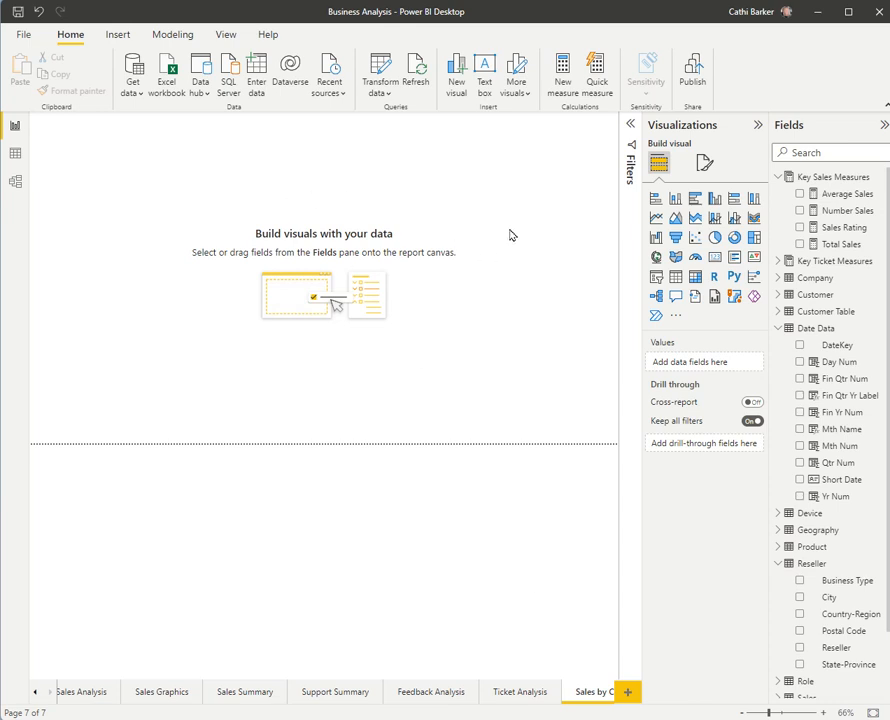
Build an enlarged funnel chart of Total Sales by the Reseller table's Country-Region, filling most of the page
click(675, 238)
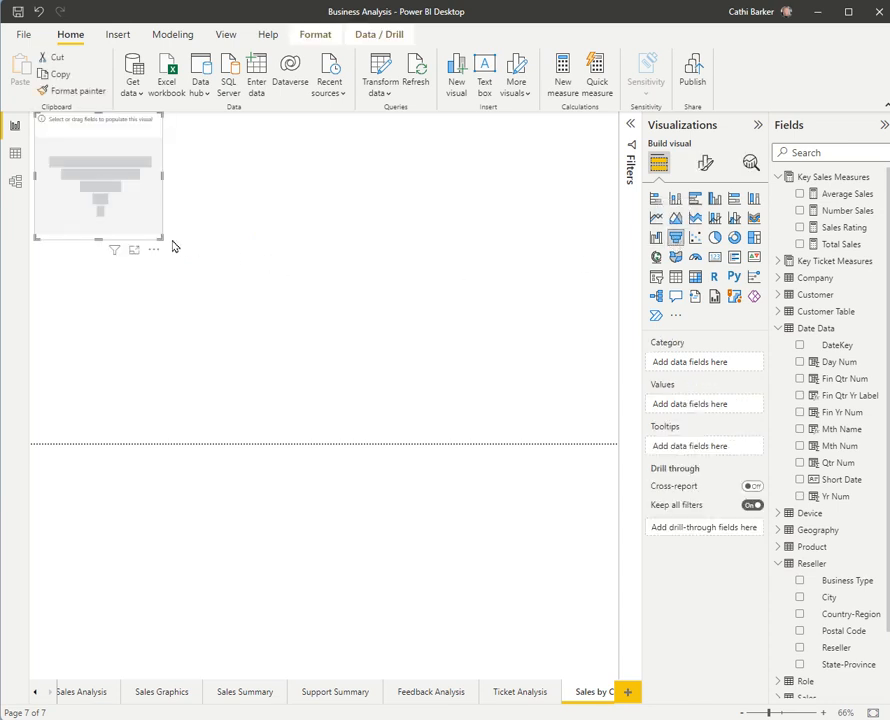
drag(161, 238, 498, 437)
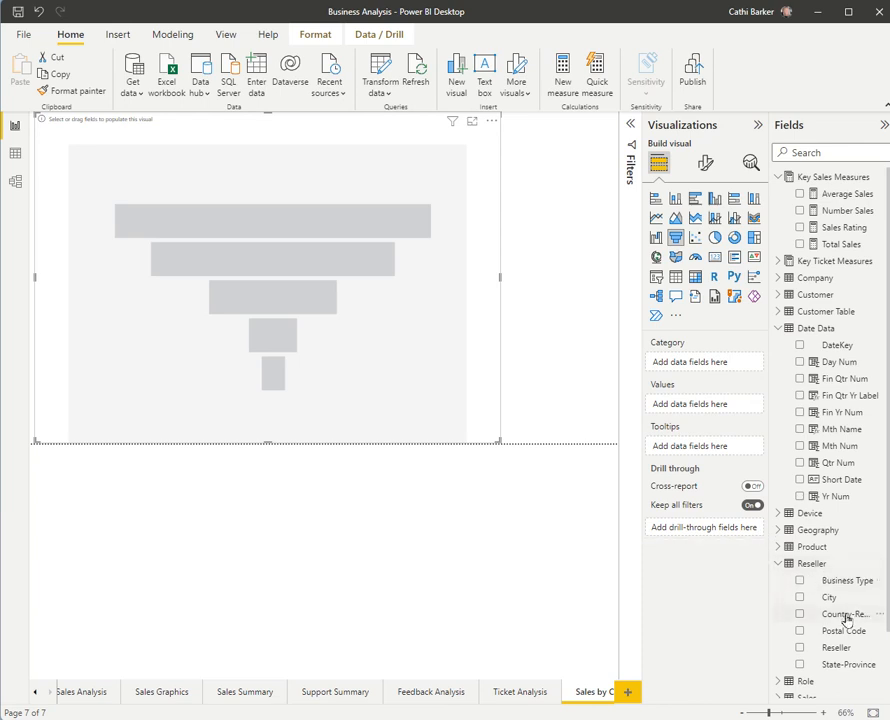
drag(846, 620, 732, 364)
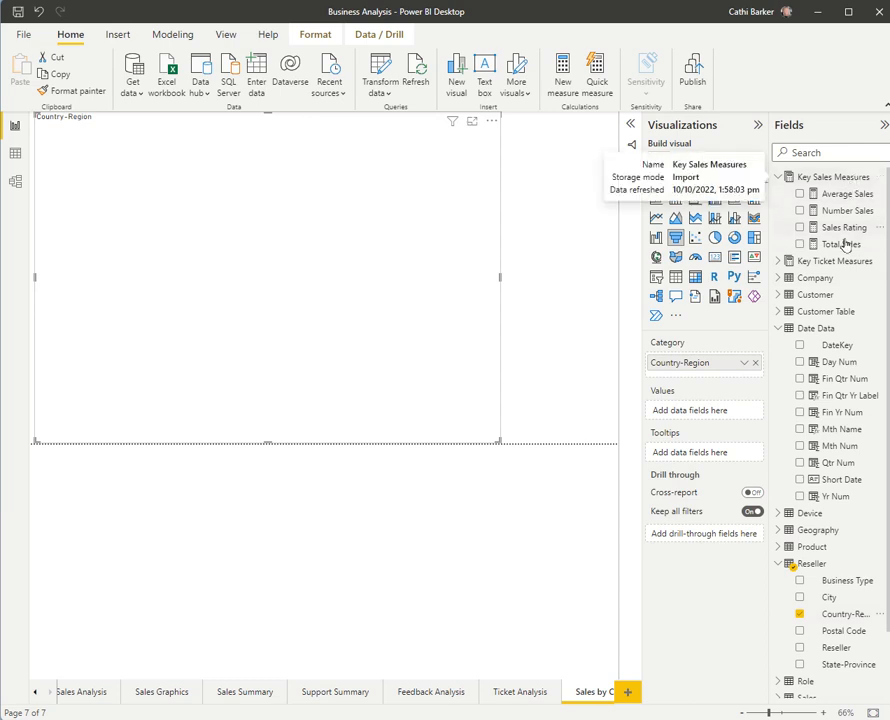
drag(845, 250, 725, 418)
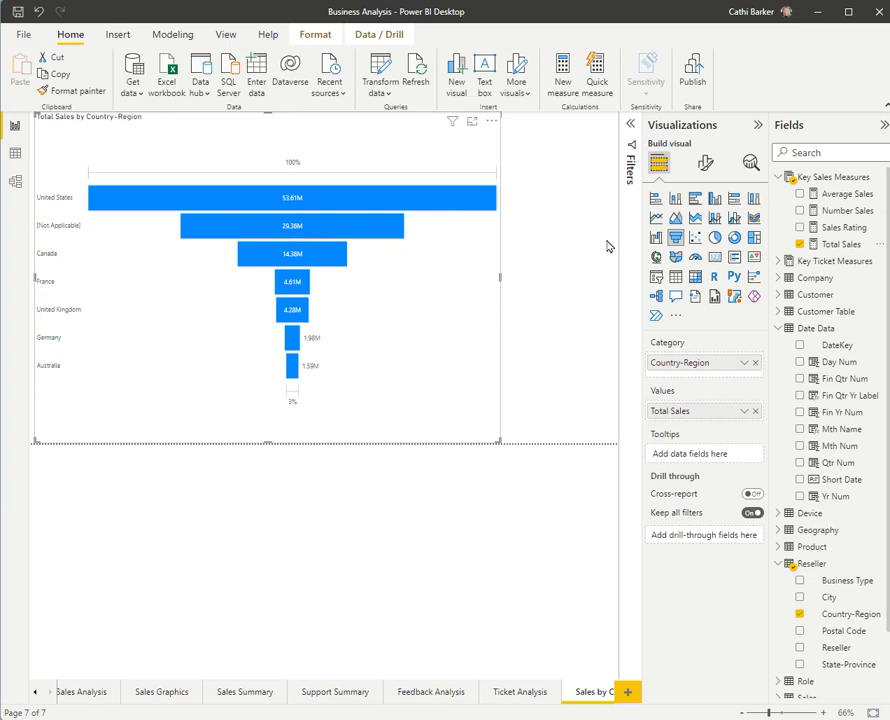
Filter the funnel chart's Country-Region to exclude the [Not Applicable] value
click(634, 127)
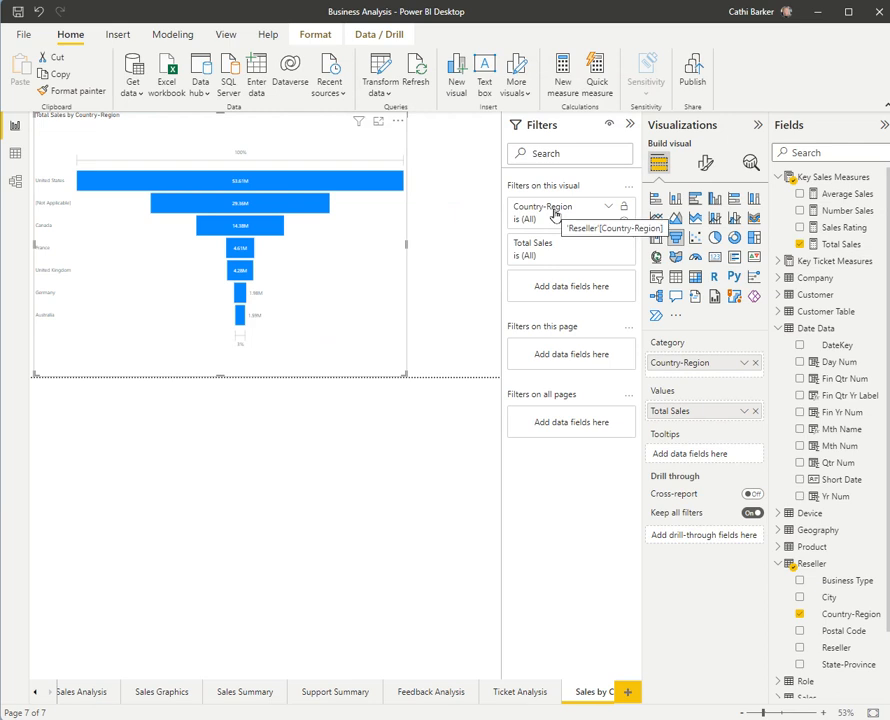
click(608, 207)
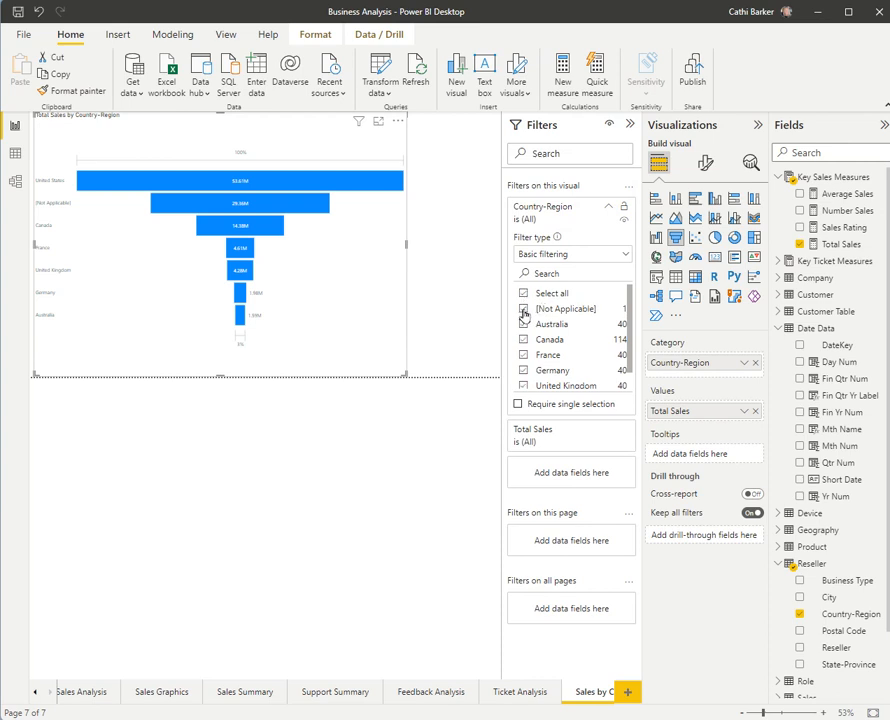
click(523, 309)
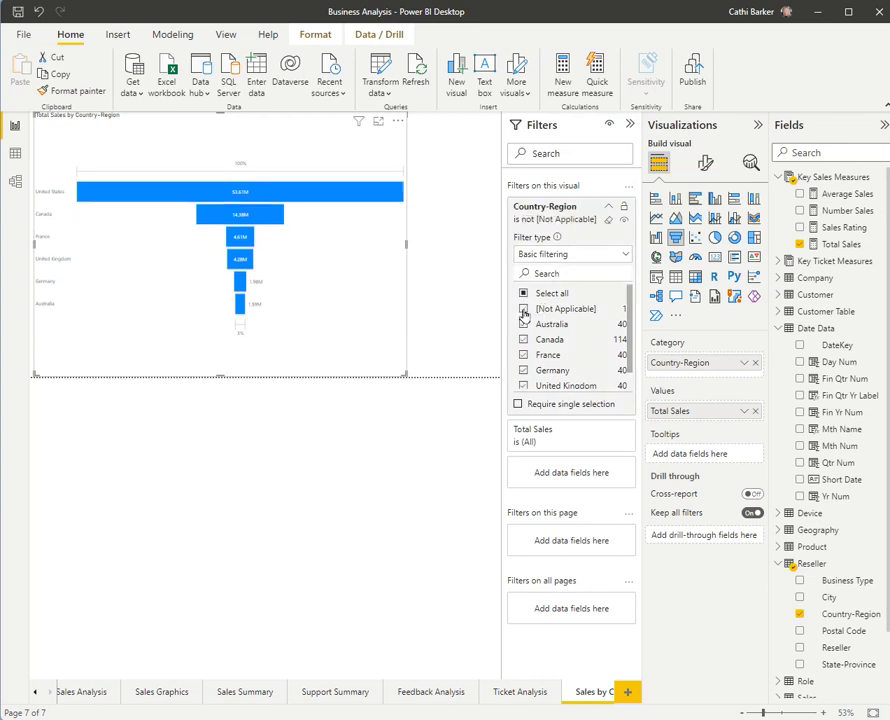
click(606, 210)
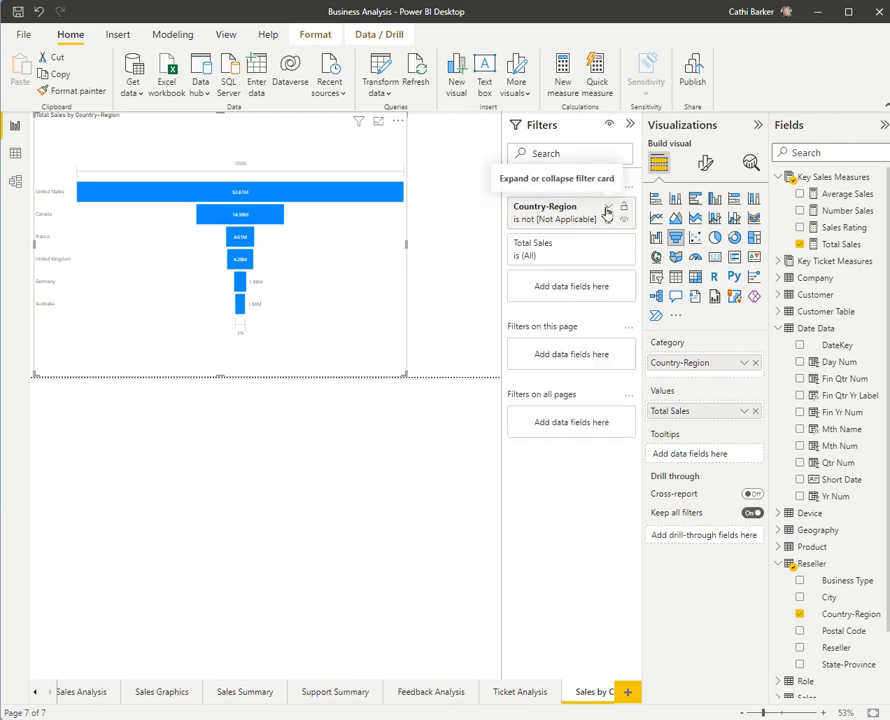
click(632, 125)
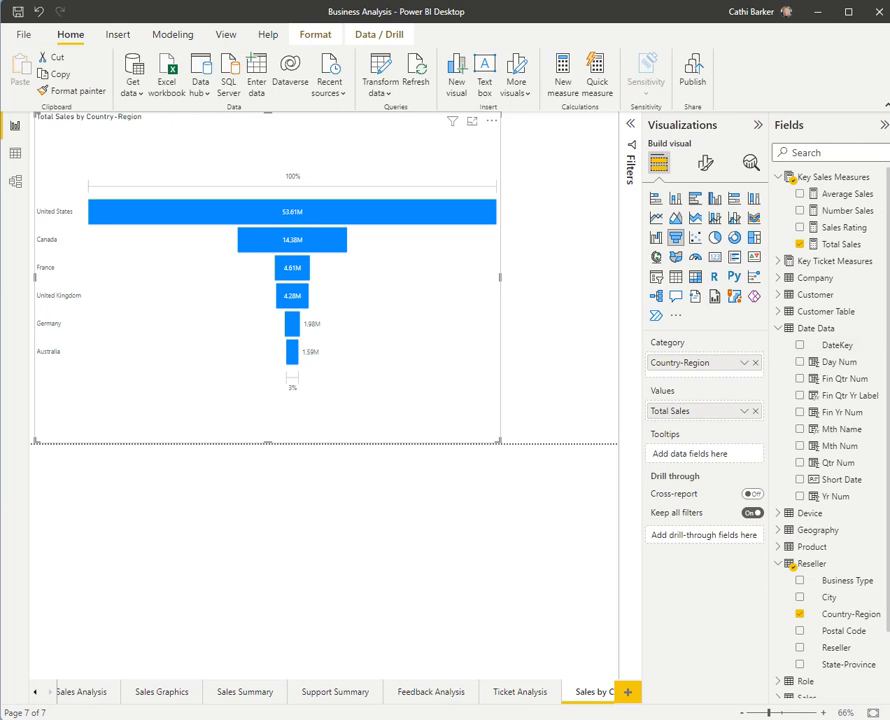
Add another report page named Sales by Region
click(628, 692)
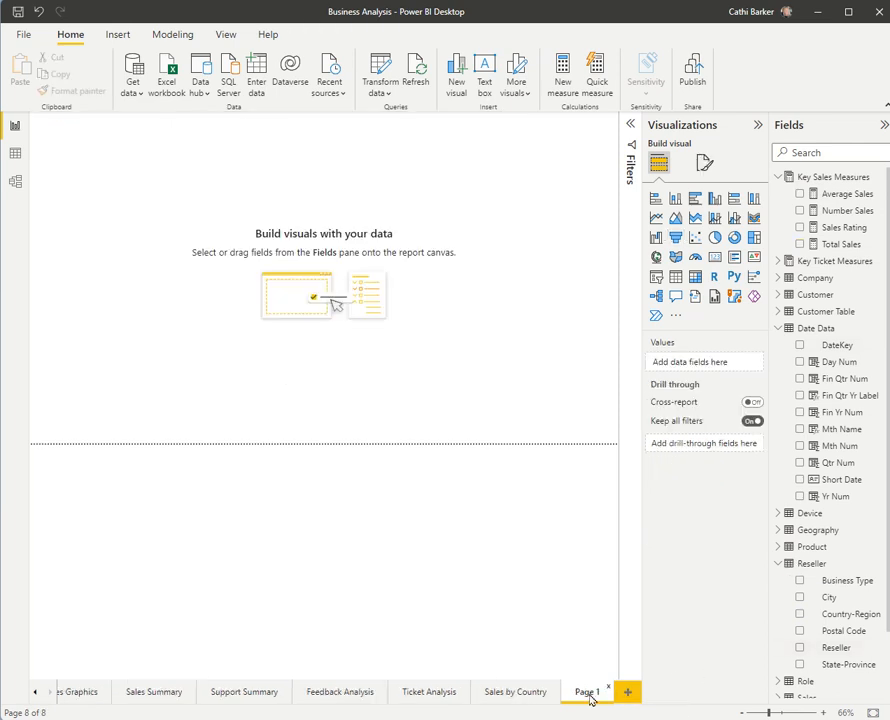
text(Sales by R)
text(egion)
key(Return)
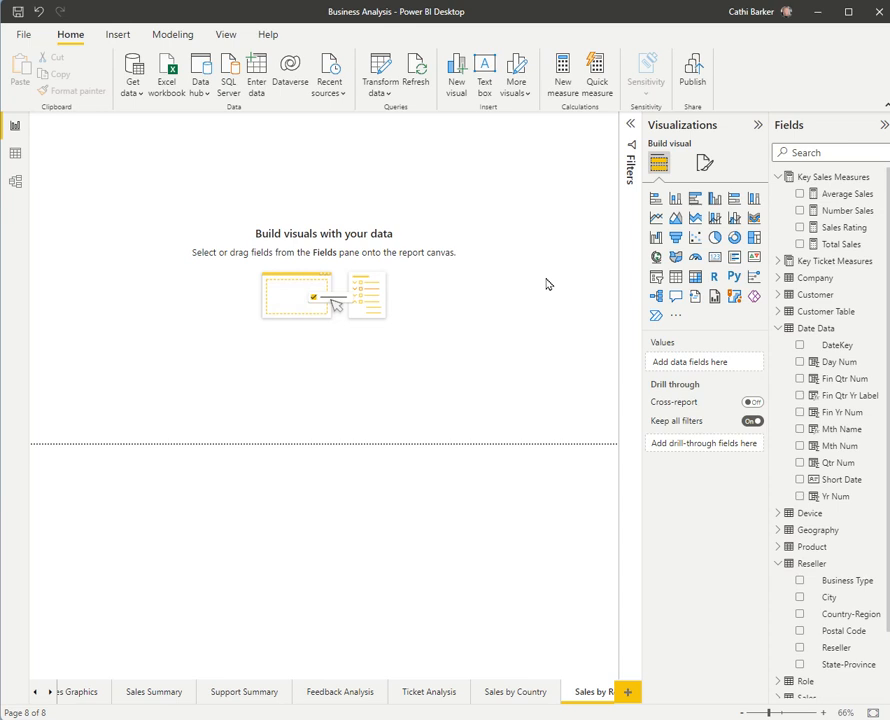
Create a full-height table along the page's left side listing Reseller and Total Sales
click(678, 283)
drag(161, 245, 201, 447)
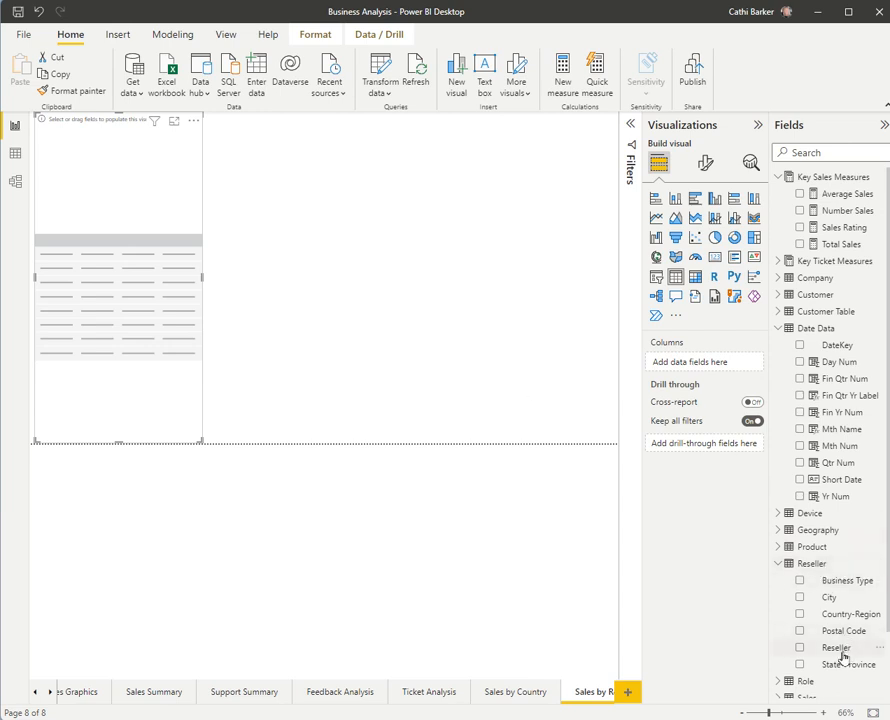
drag(842, 652, 735, 366)
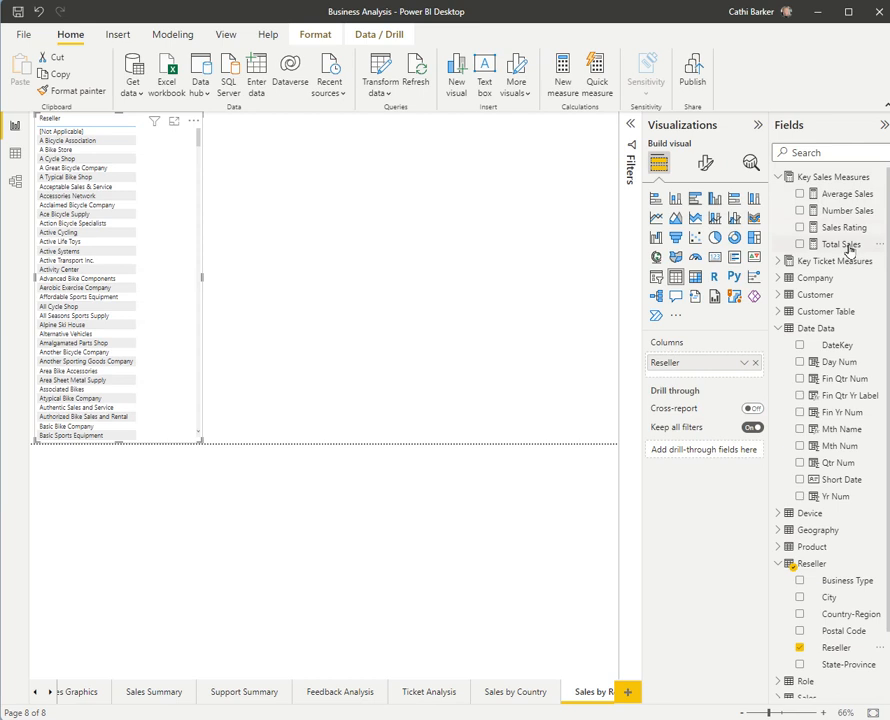
drag(848, 250, 730, 373)
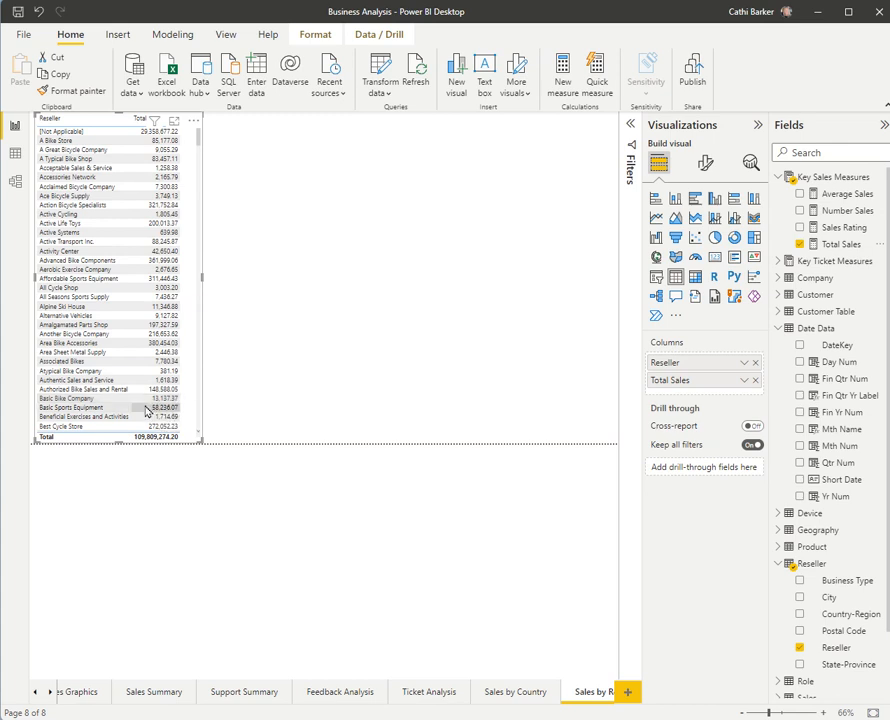
click(389, 301)
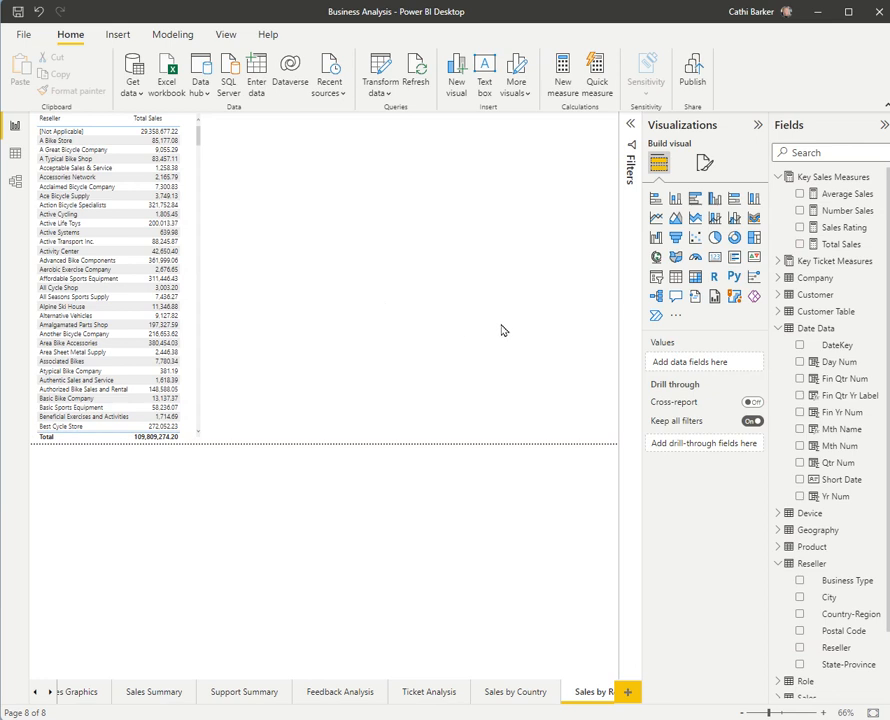
Create a waterfall chart of Total Sales by Yr Num, widened to fill the space beside the reseller table
click(656, 238)
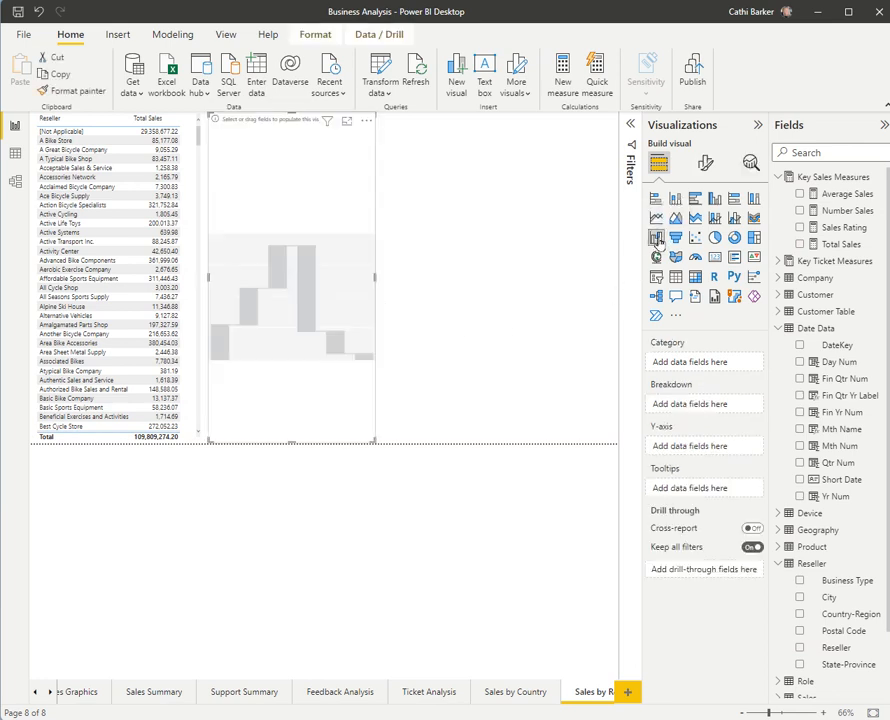
drag(374, 277, 617, 276)
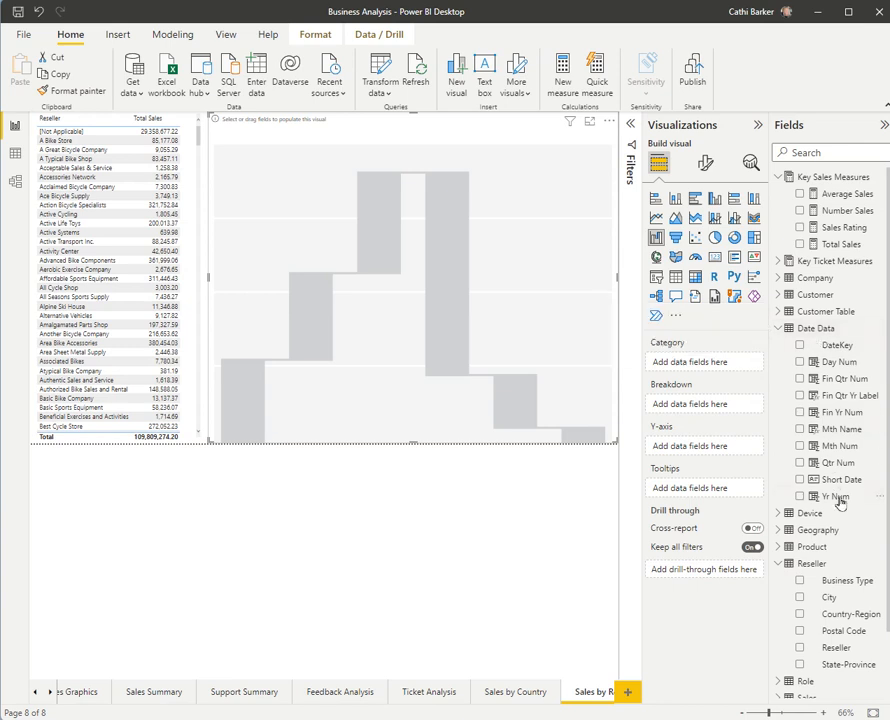
drag(838, 500, 735, 367)
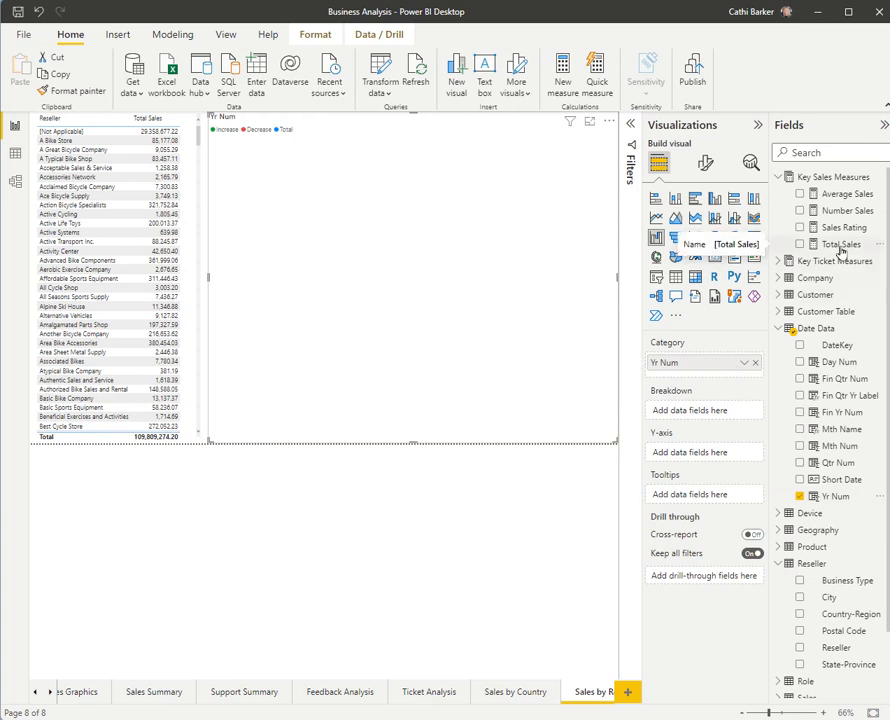
drag(841, 250, 725, 458)
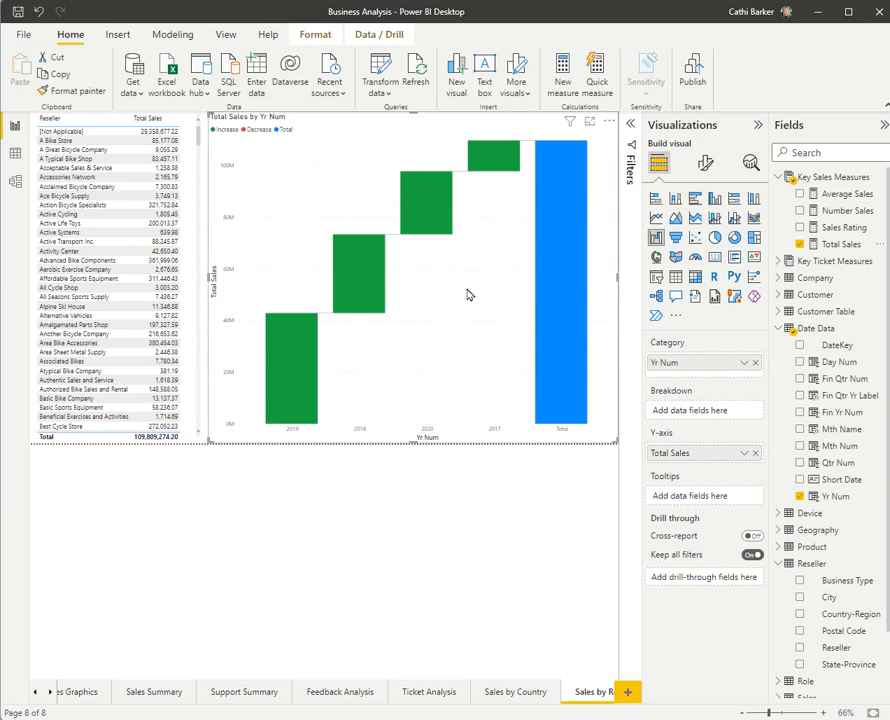
Sort the waterfall chart's axis by Yr Num in ascending order
click(611, 124)
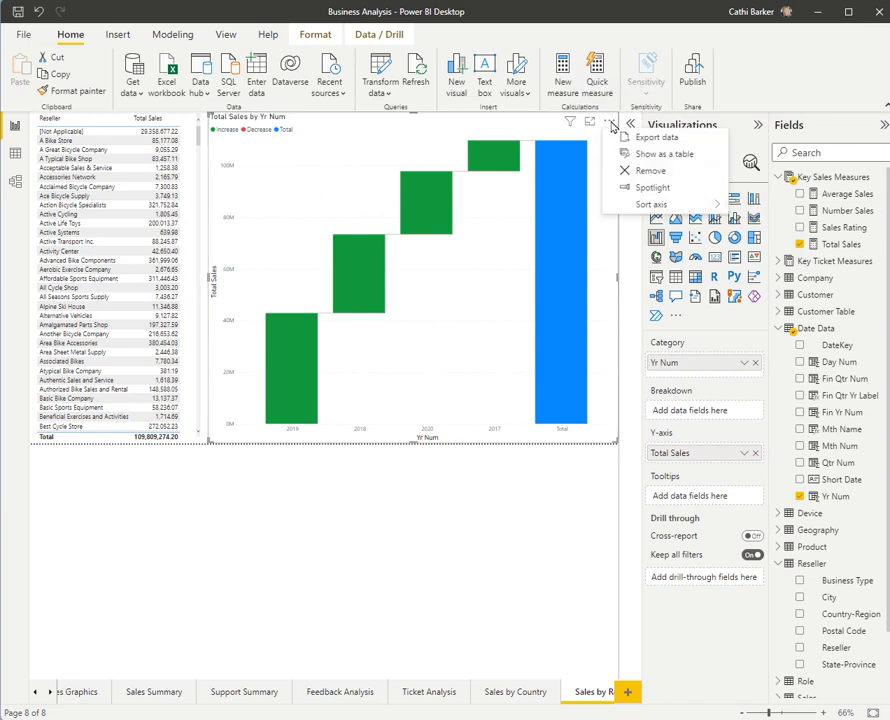
mouse_move(658, 204)
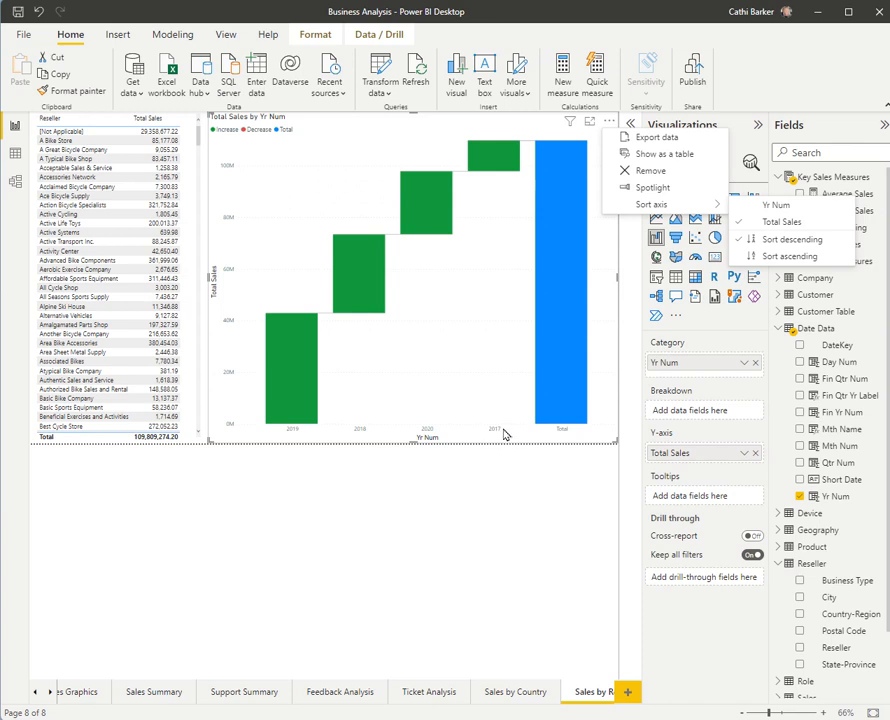
click(771, 206)
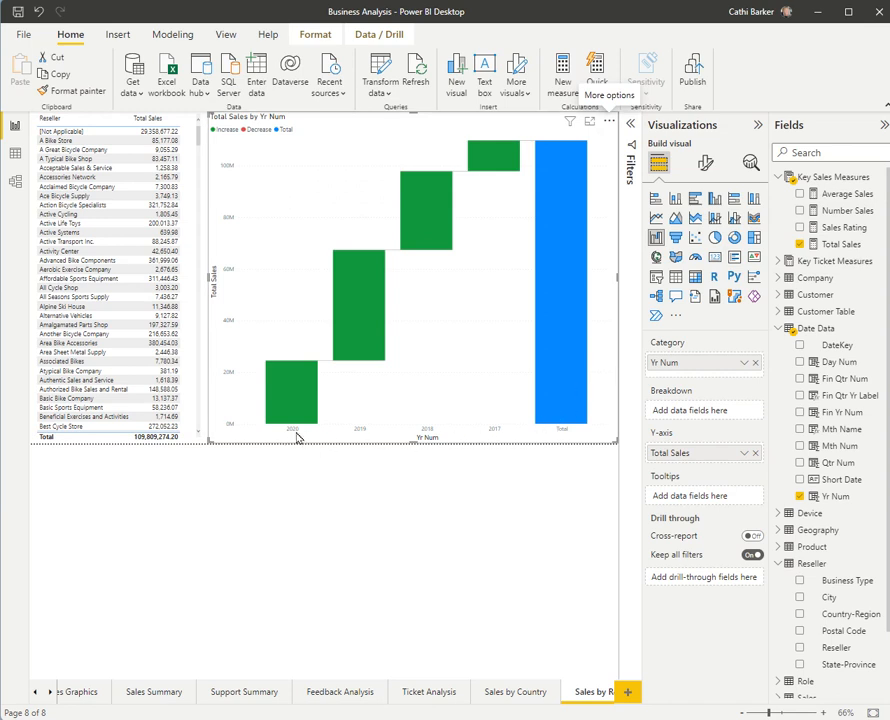
click(610, 121)
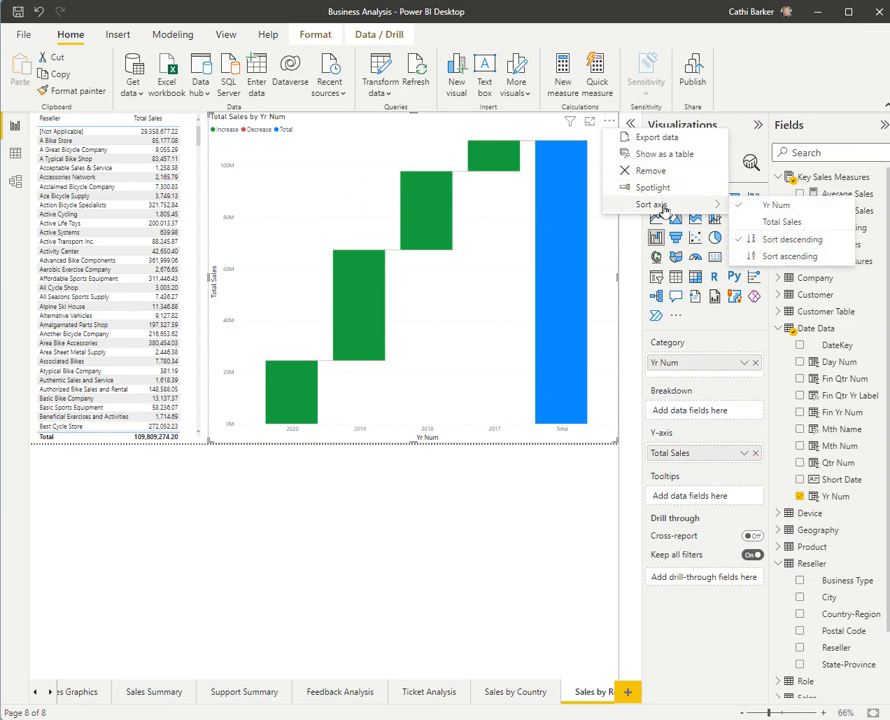
click(800, 258)
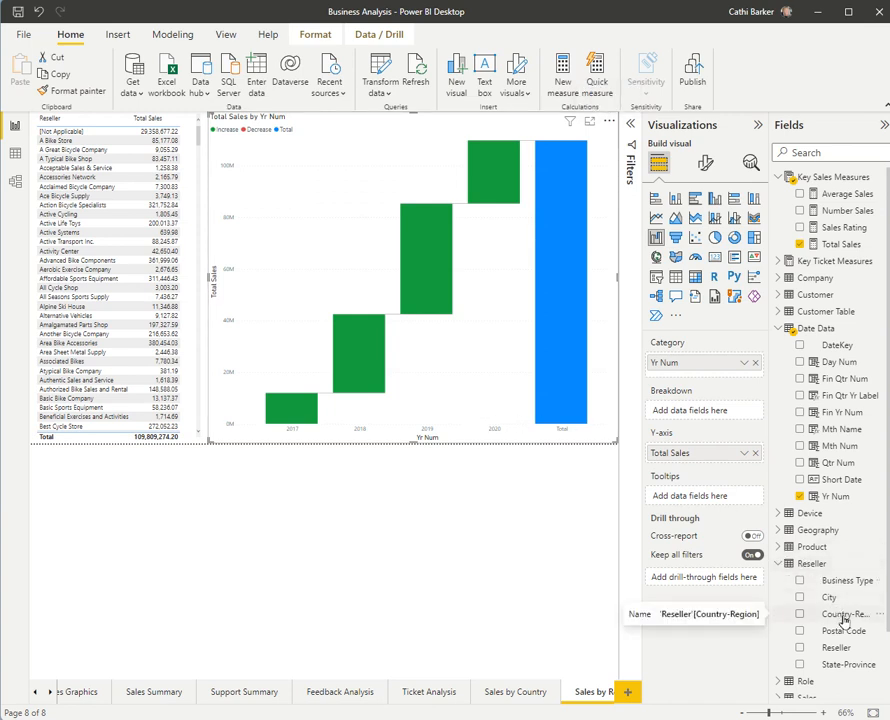
Make Country-Region the page's drill-through field and shorten the reseller table from above to clear the back button
drag(842, 620, 711, 581)
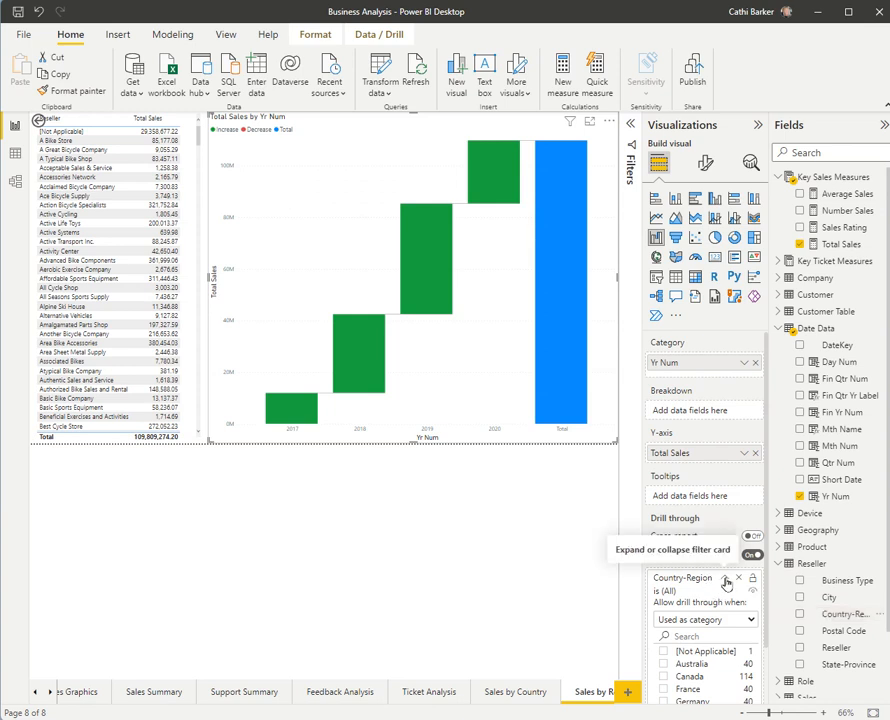
click(726, 580)
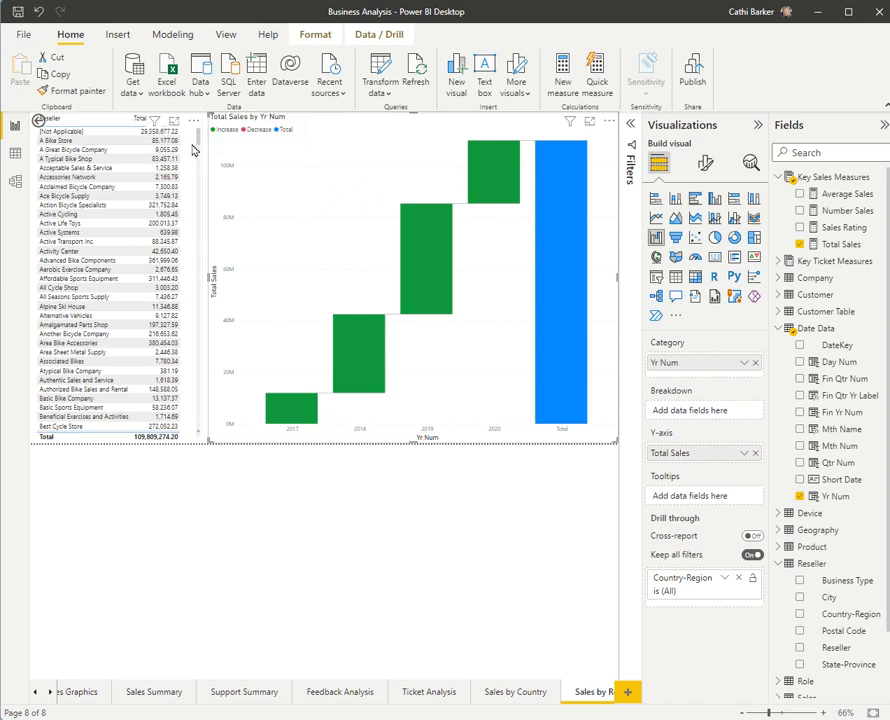
click(119, 117)
drag(119, 117, 119, 139)
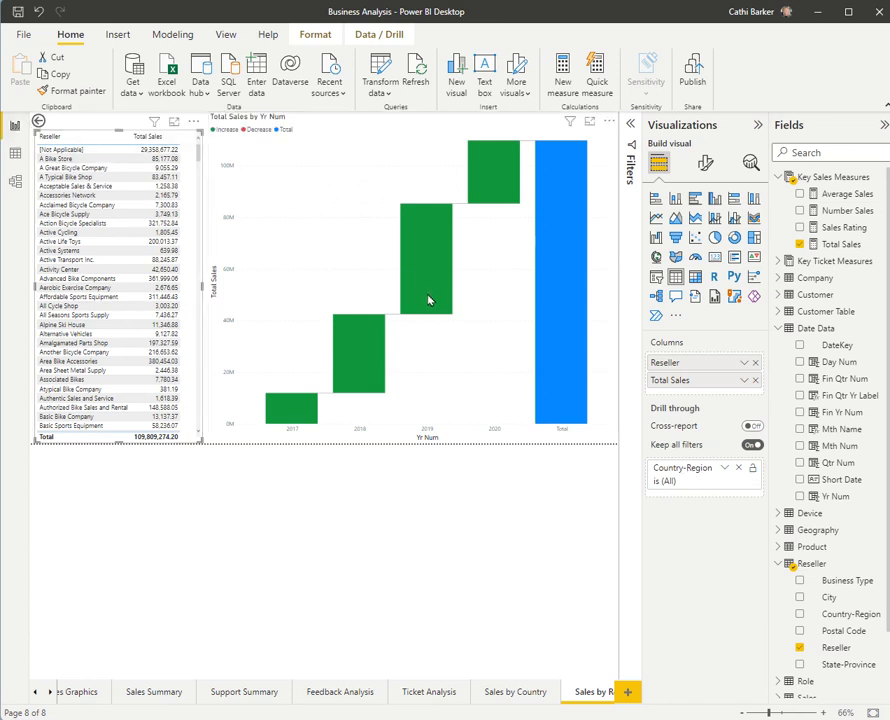
Drill through from France in the Sales by Country funnel to Sales by Region, and return with the back button
click(540, 692)
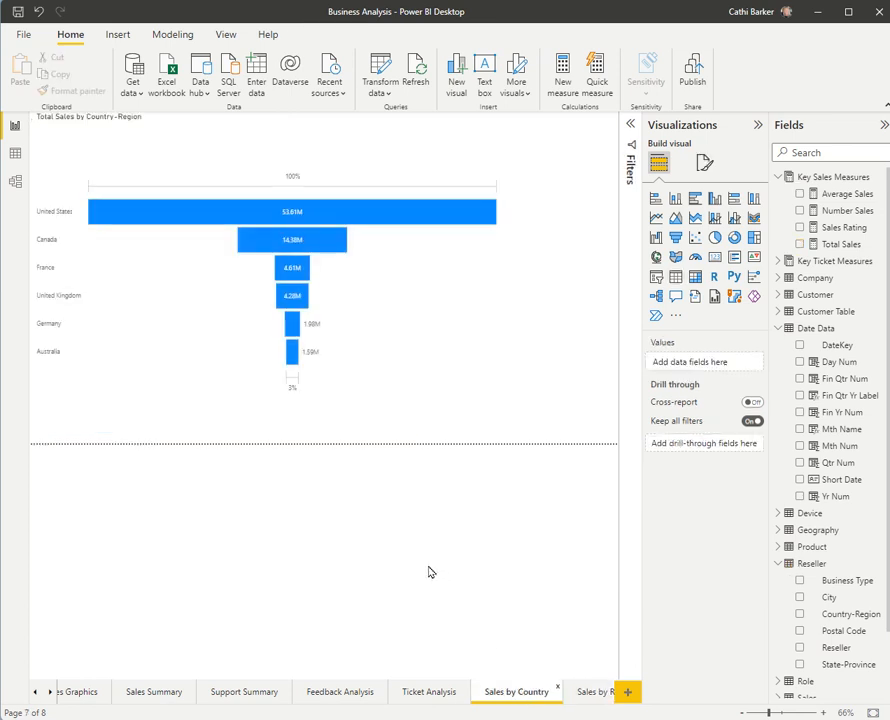
right_click(296, 271)
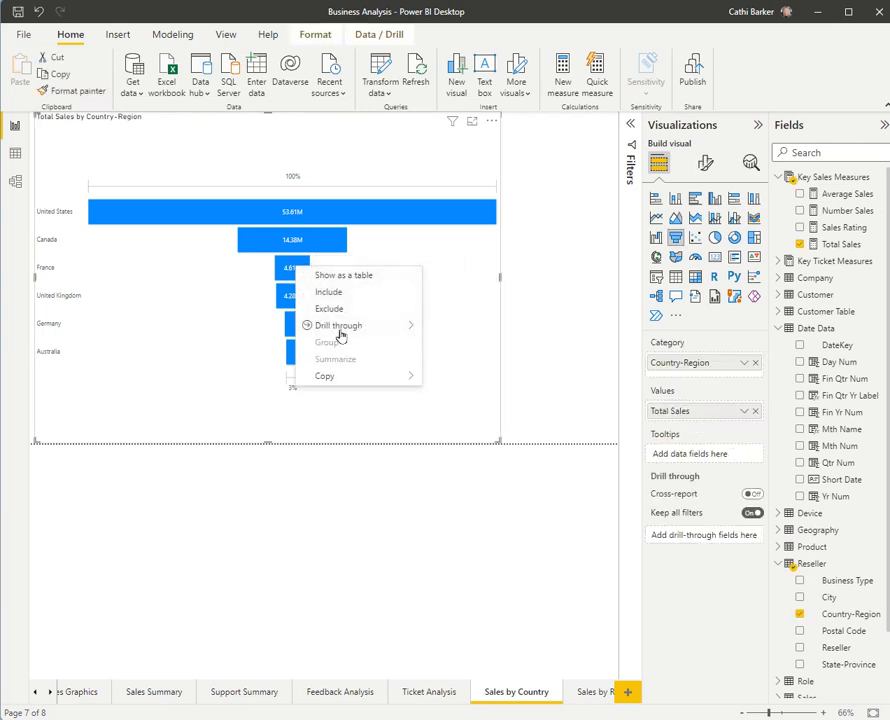
mouse_move(341, 330)
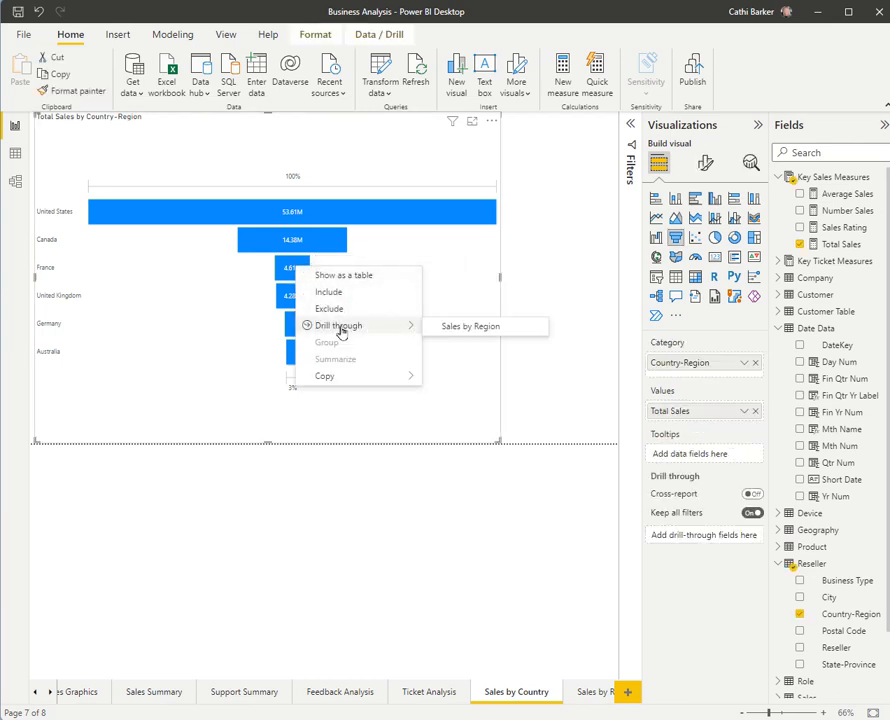
click(460, 328)
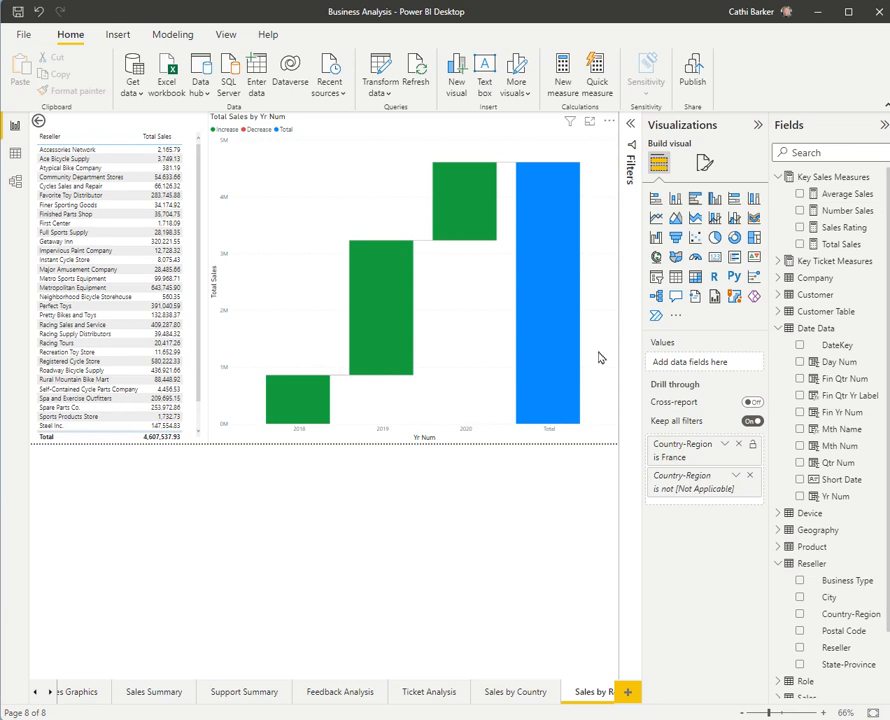
ctrl+click(40, 121)
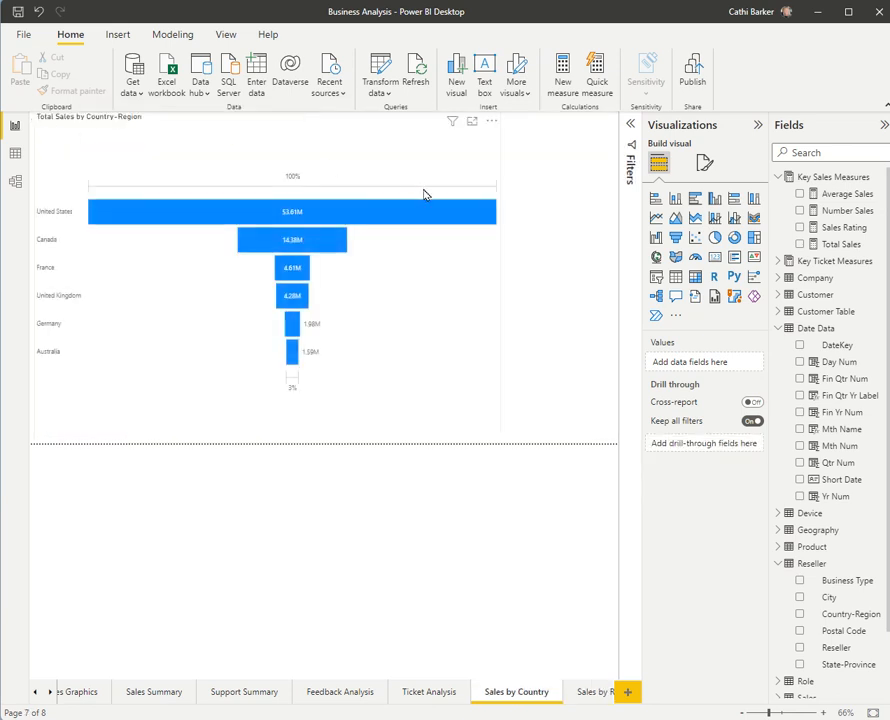
Drill through from Australia in the funnel to the Sales by Region page, and go back to Sales by Country
right_click(293, 355)
mouse_move(280, 410)
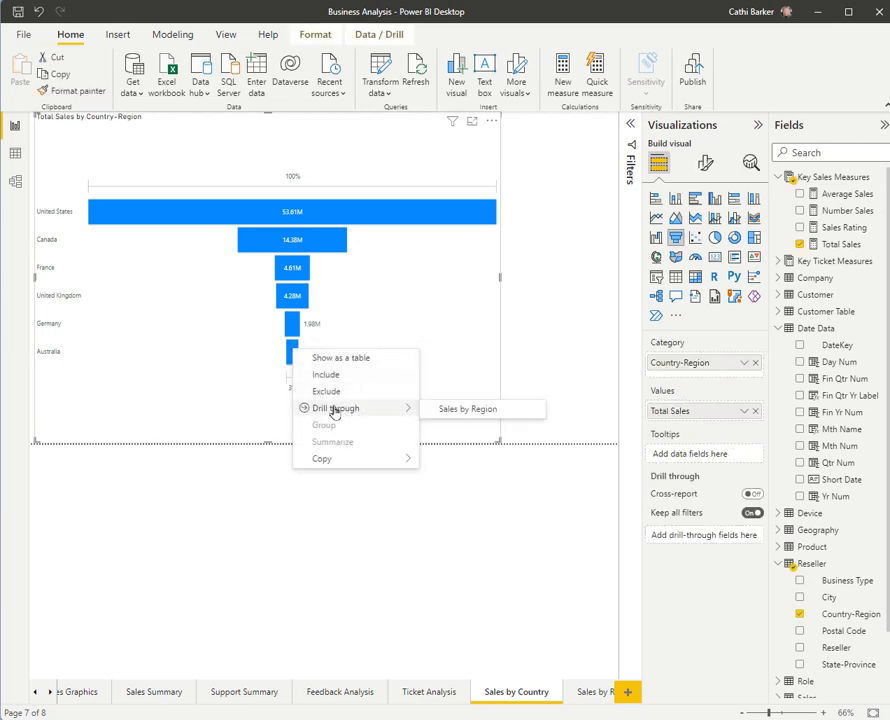
click(463, 411)
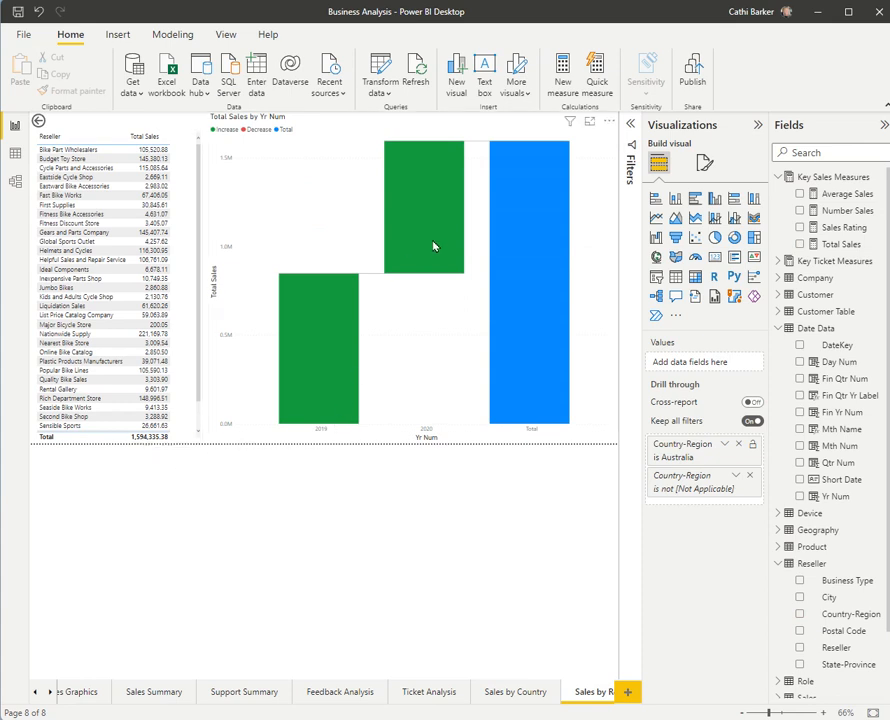
mouse_move(350, 389)
ctrl+click(39, 121)
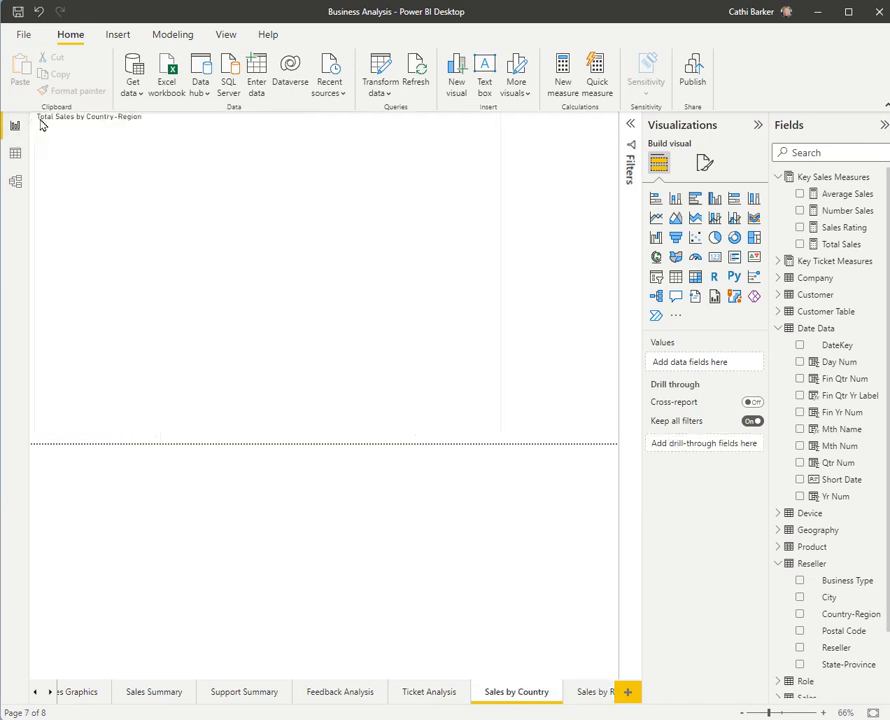